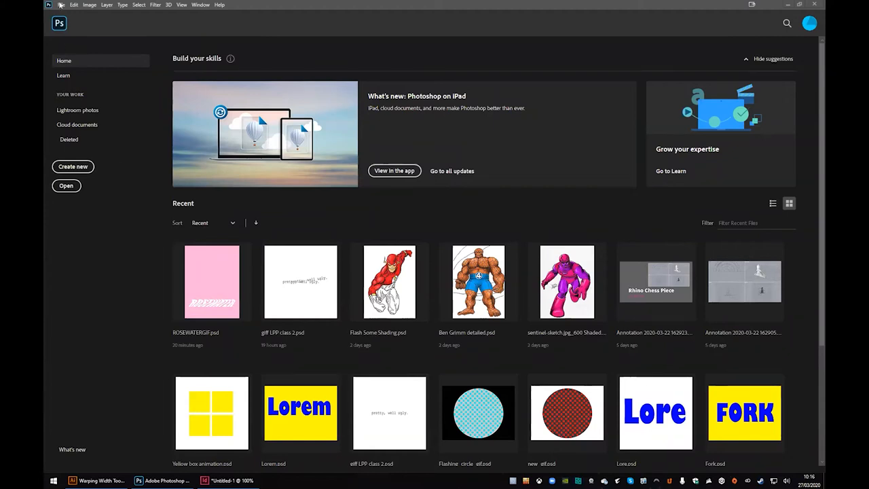
Step: Start importing the video 20200320_094424.mp4 from the Stream Content folder as Video Frames to Layers
left_click(61, 4)
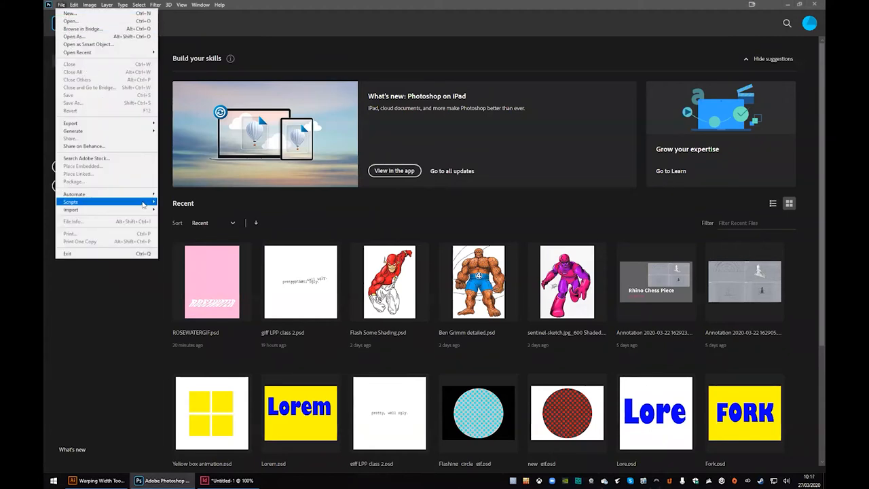
mouse_move(142, 210)
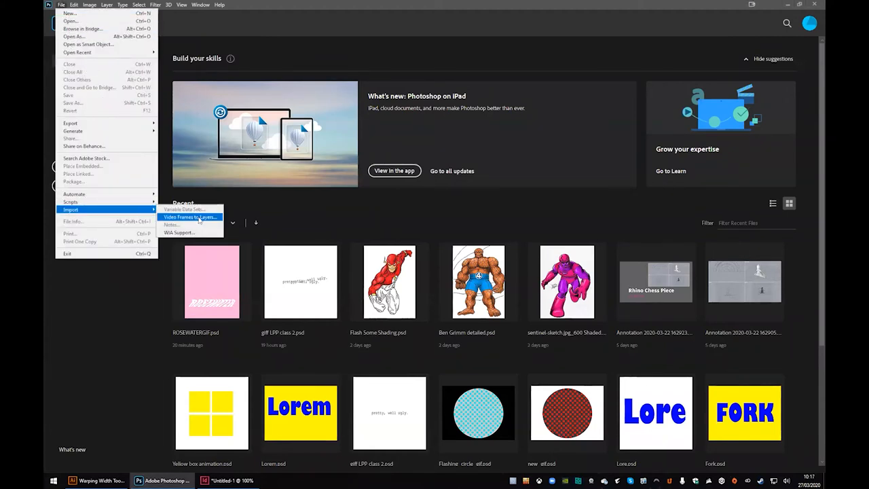
left_click(199, 217)
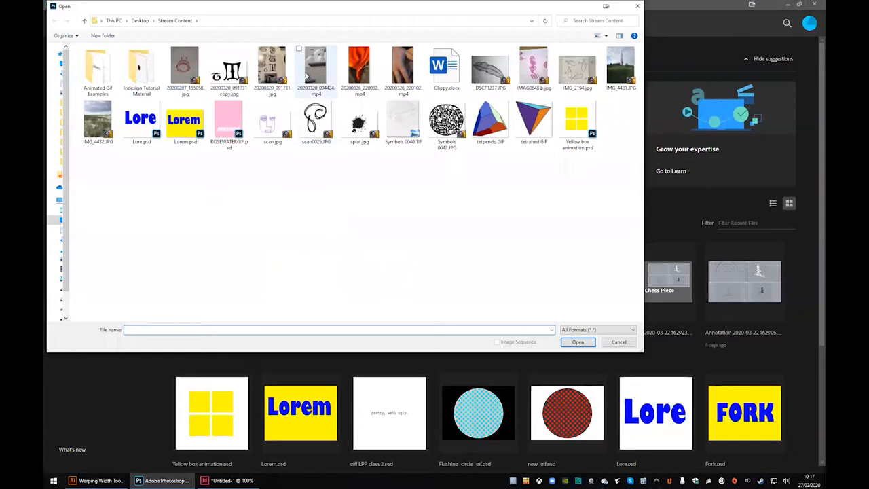
left_click(306, 72)
double_click(307, 72)
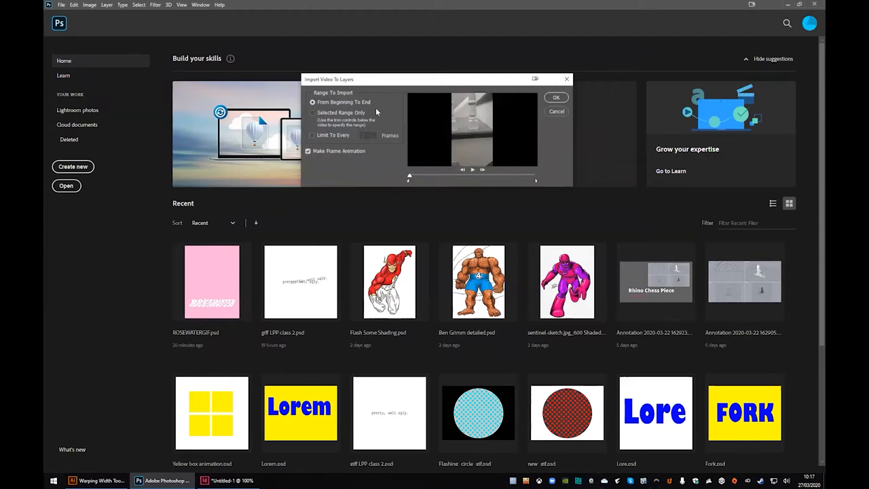
Step: Import the video from beginning to end, limited to every 6 frames, keeping Make Frame Animation enabled
left_click(312, 113)
mouse_move(409, 181)
left_mouse_down()
mouse_move(423, 183)
mouse_move(407, 180)
left_mouse_up()
mouse_move(536, 183)
left_mouse_down()
mouse_move(520, 184)
mouse_move(543, 185)
left_mouse_up()
left_click(312, 136)
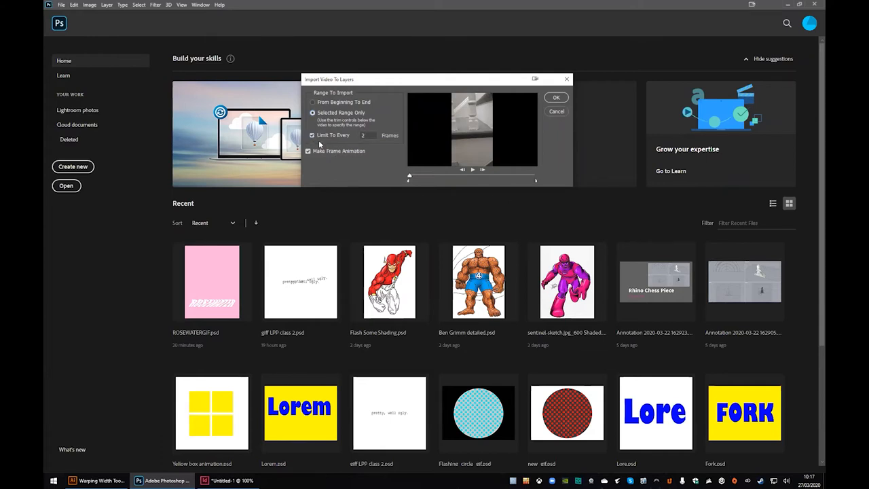
double_click(364, 135)
type("6")
left_click(314, 102)
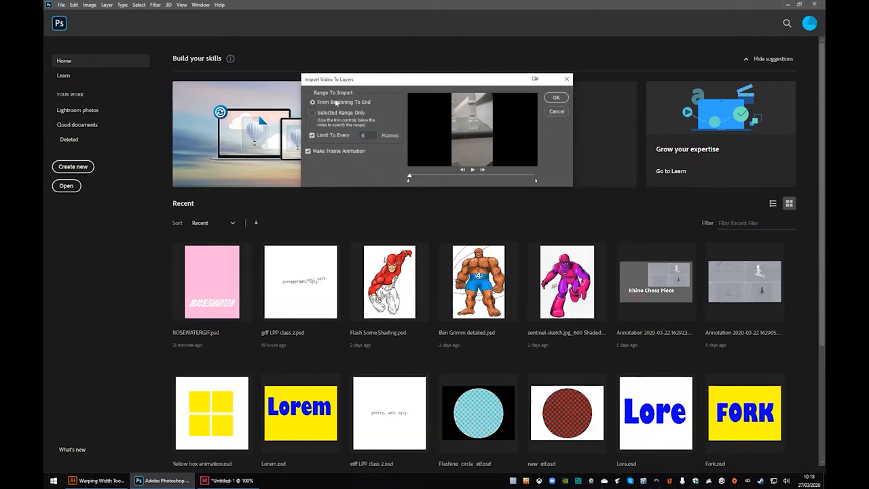
left_click(556, 99)
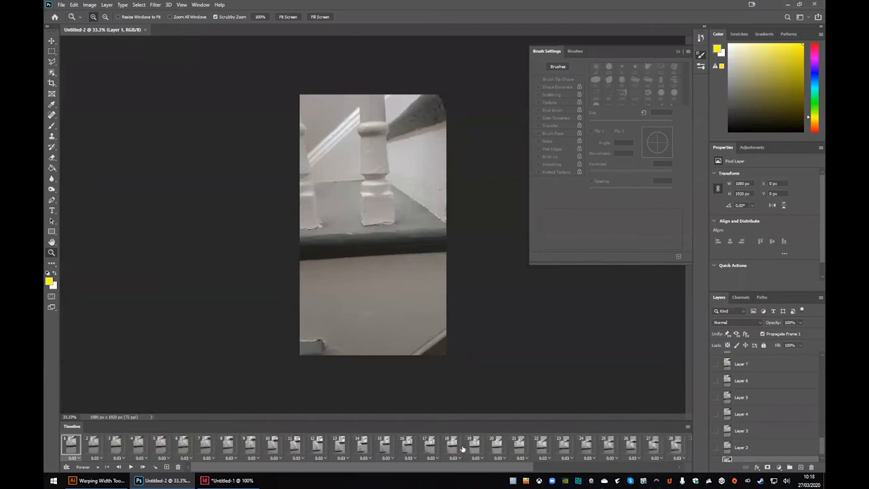
Step: Examine the imported layers and the first four timeline frames, ending on frame 1
left_click_drag(523, 471, 456, 475)
mouse_move(814, 444)
left_mouse_down()
mouse_move(816, 362)
mouse_move(815, 453)
mouse_move(813, 355)
mouse_move(816, 453)
left_mouse_up()
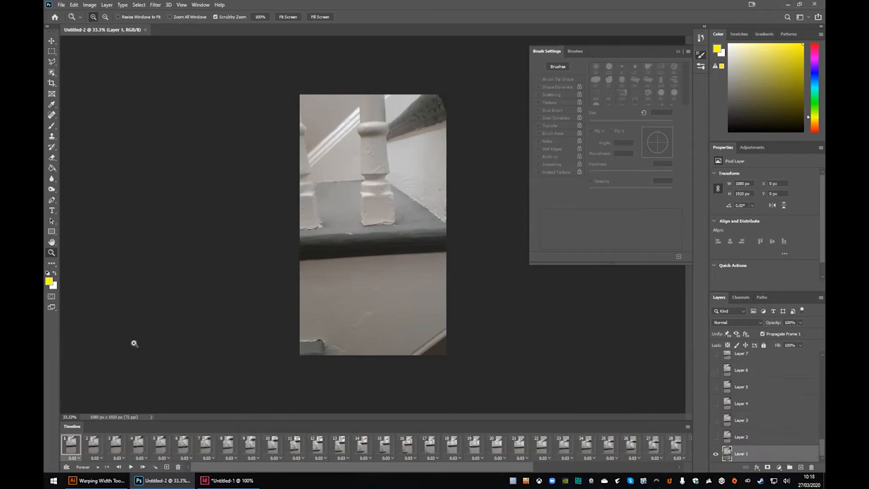
left_click(93, 443)
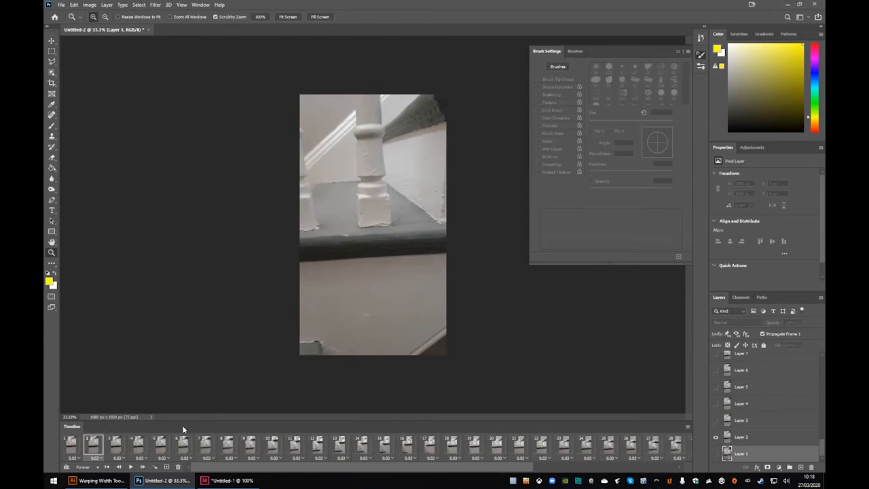
left_click(116, 444)
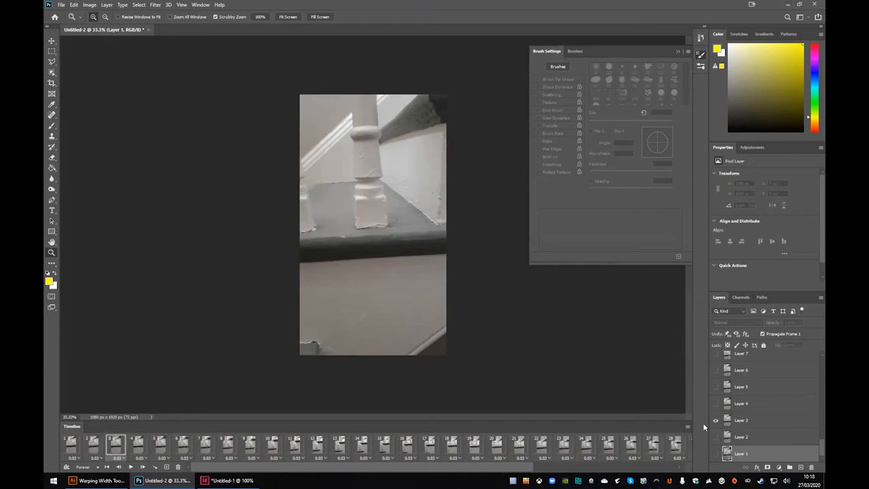
left_click(139, 445)
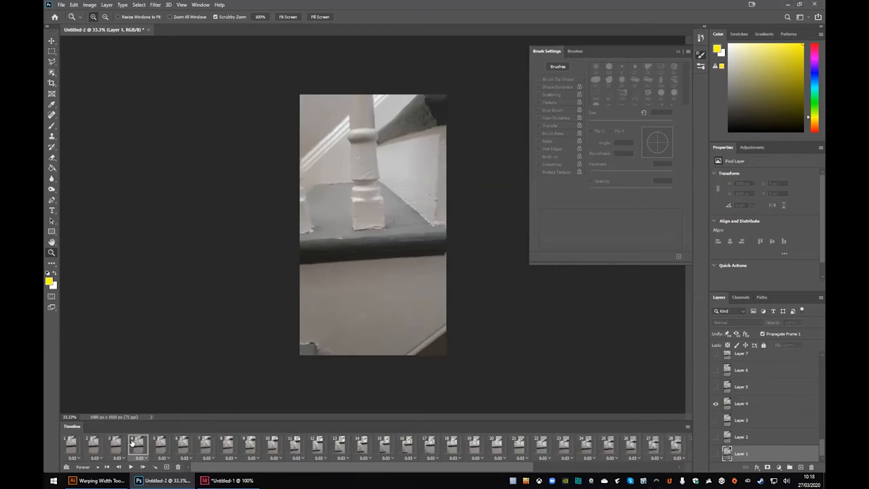
left_click(68, 445)
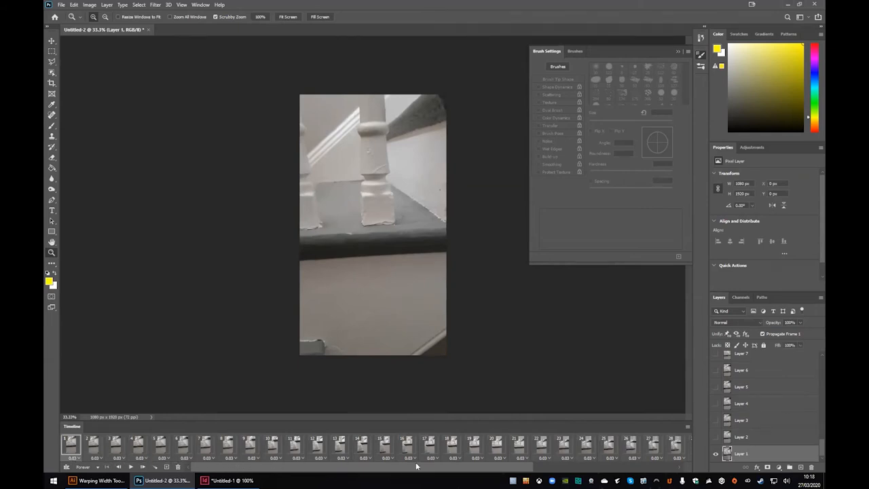
Step: Play the frame animation to check its speed, then stop playback
left_click(130, 466)
left_click(131, 466)
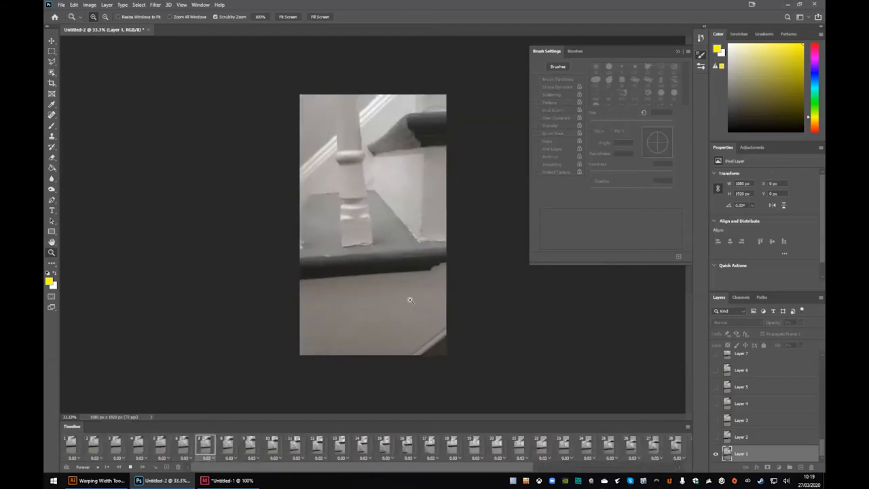
left_click(131, 466)
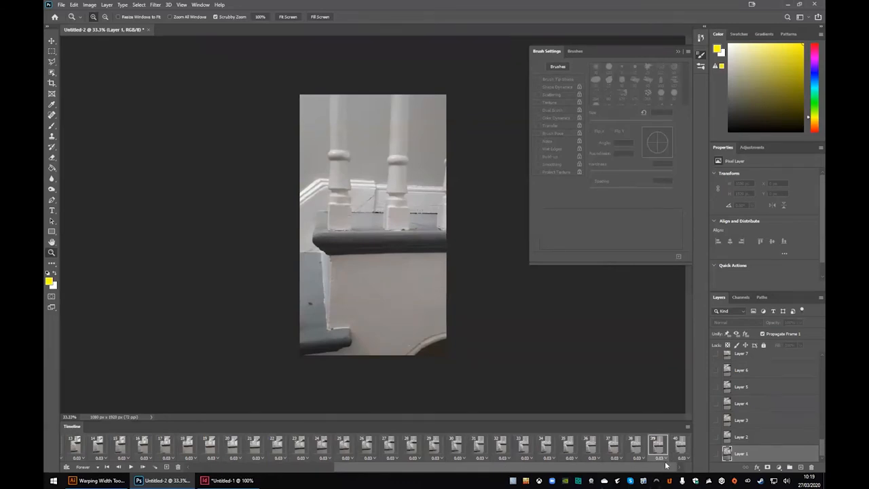
Step: Set the delay of all timeline frames to 0.1 seconds and preview the animation
left_click(677, 450)
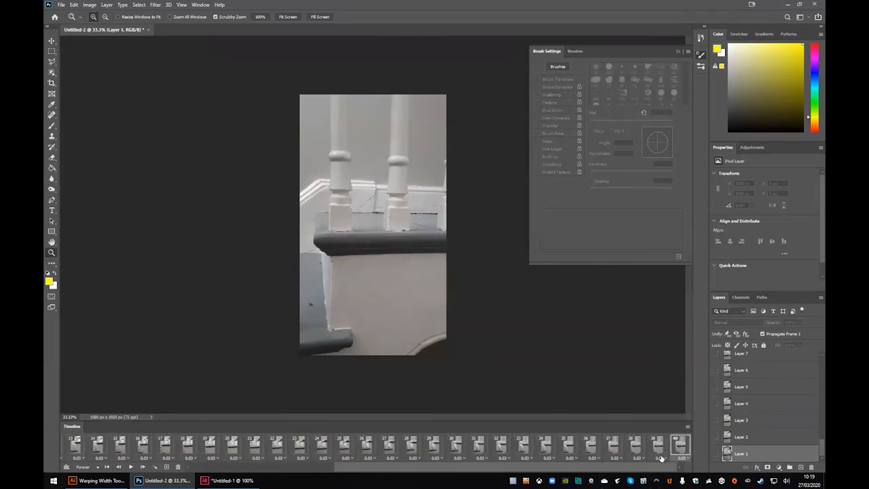
left_click_drag(630, 468, 465, 475)
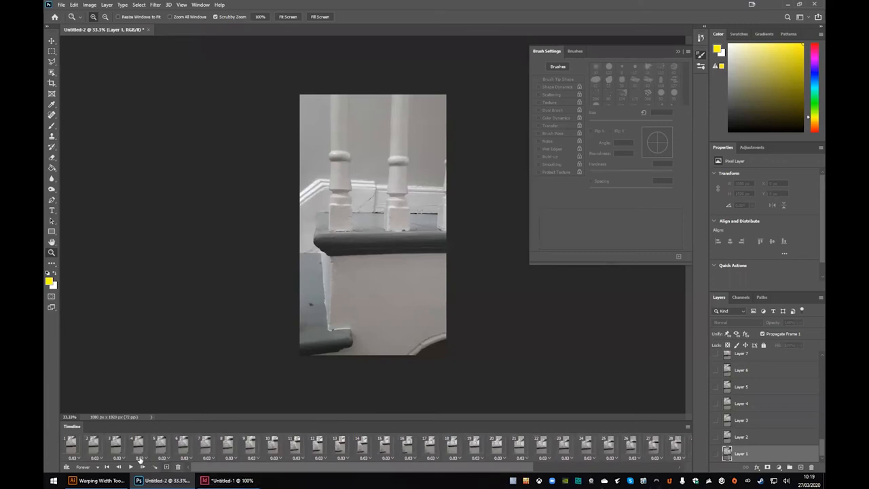
left_click(70, 445, "shift")
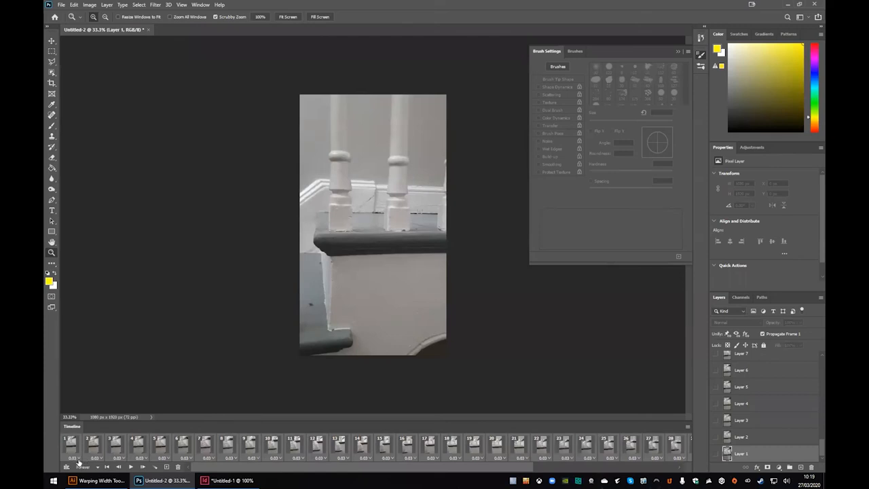
left_click(73, 459)
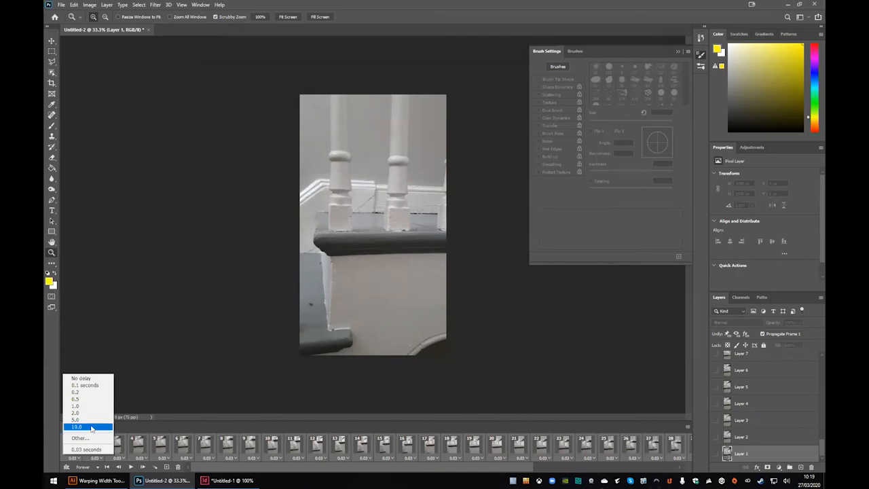
left_click(95, 387)
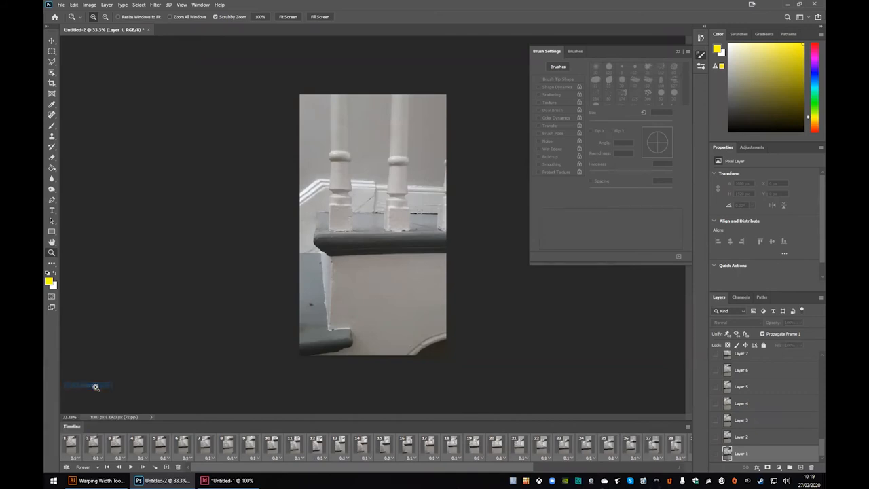
left_click(129, 466)
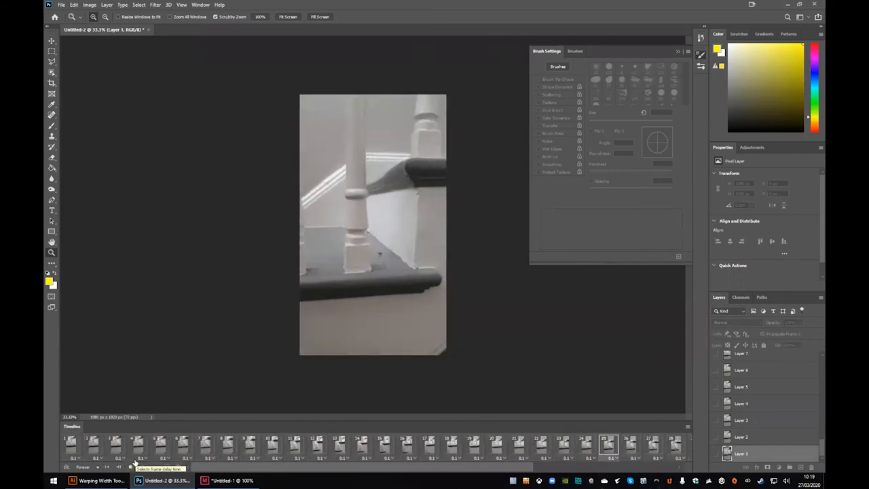
left_click(129, 466)
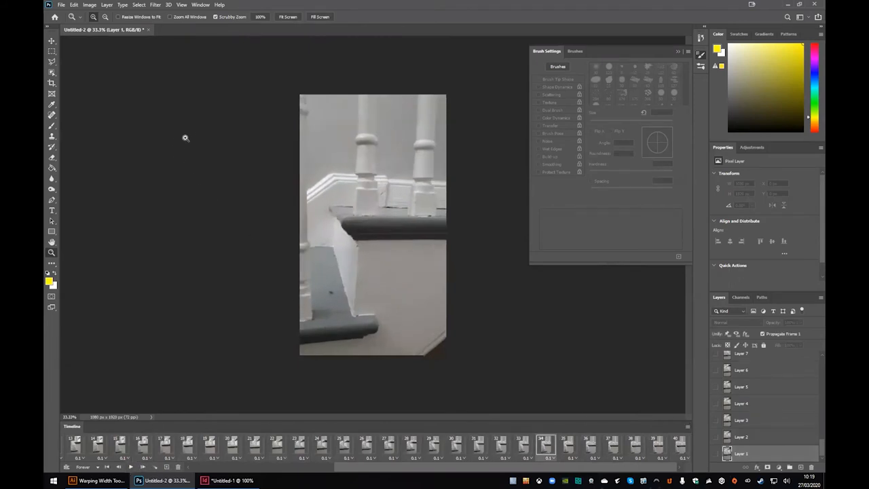
Step: Set up a Save for Web (Legacy) export in GIF format with an image height of 600 px
left_click(61, 4)
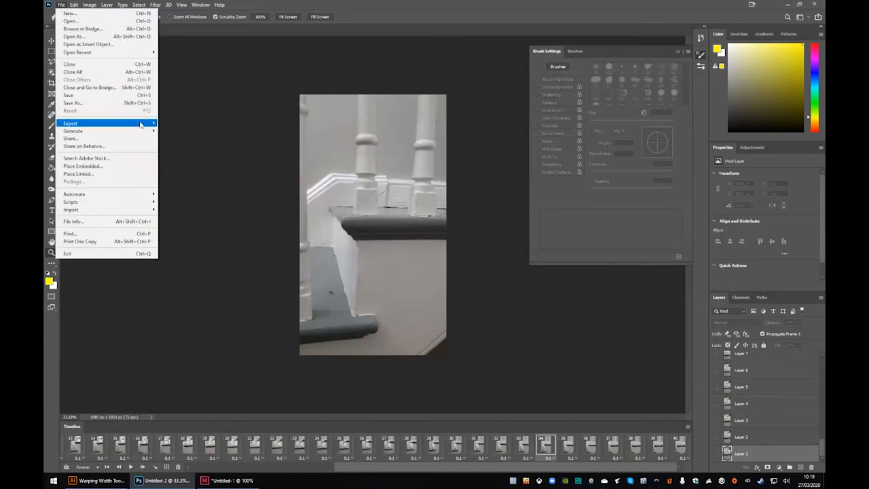
mouse_move(140, 124)
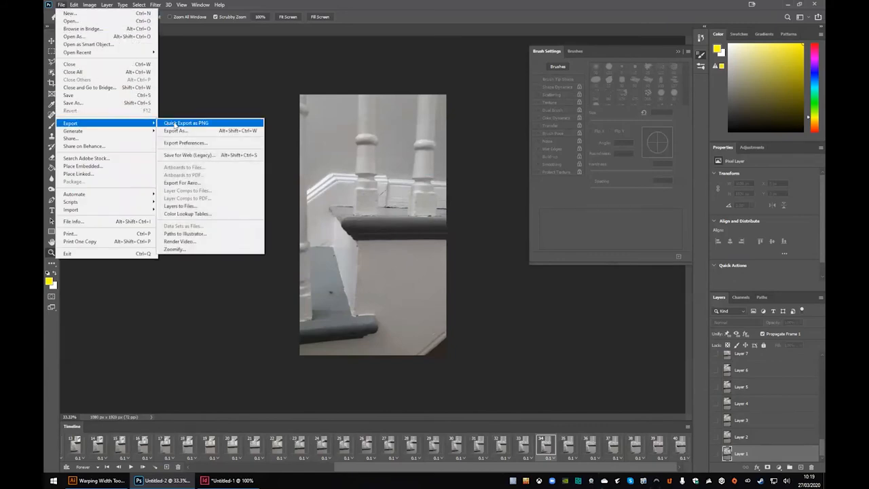
left_click(214, 158)
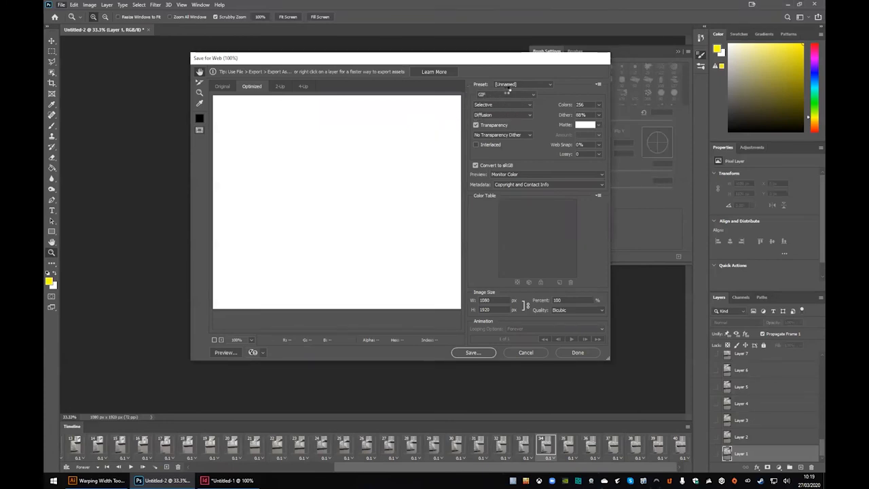
left_click(548, 86)
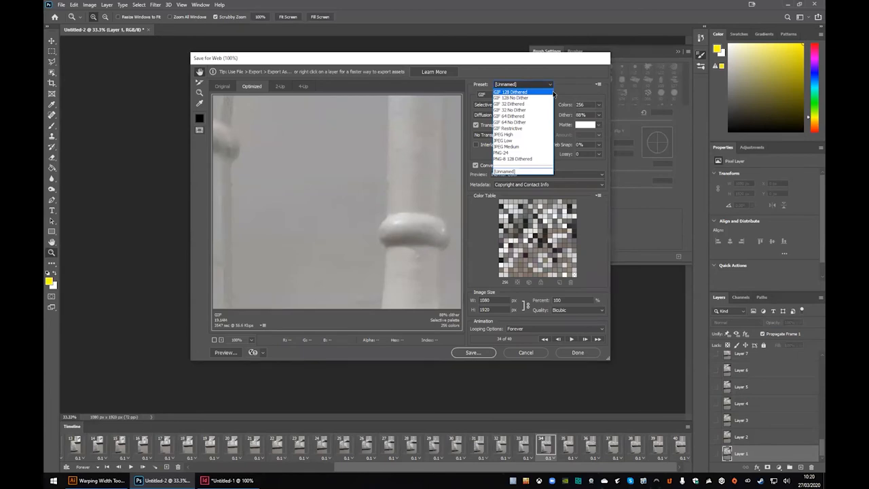
left_click(563, 90)
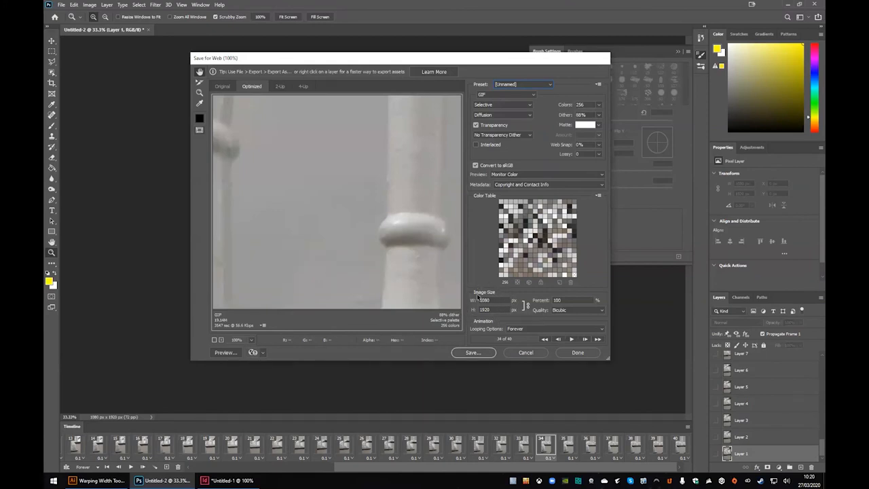
left_click_drag(493, 309, 469, 305)
type("600")
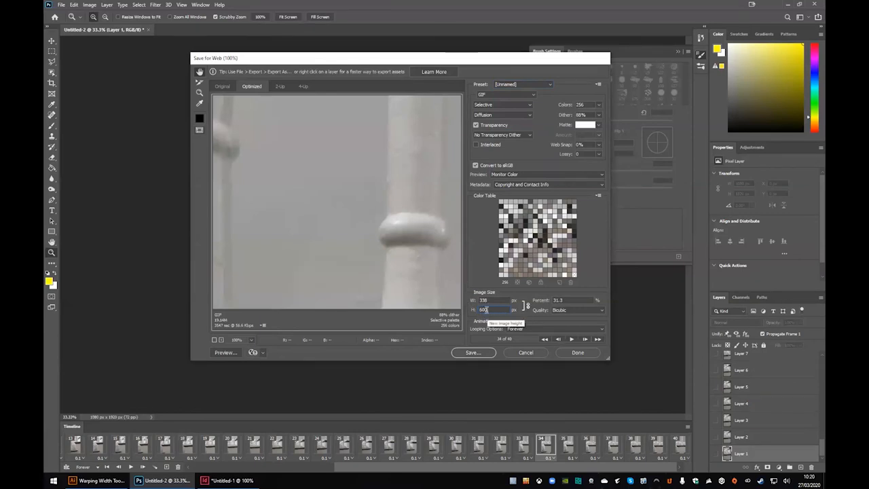
Step: Save the animation as Untitled-2.gif in the Animated Gif folder and close its preview in Photos
left_click(483, 352)
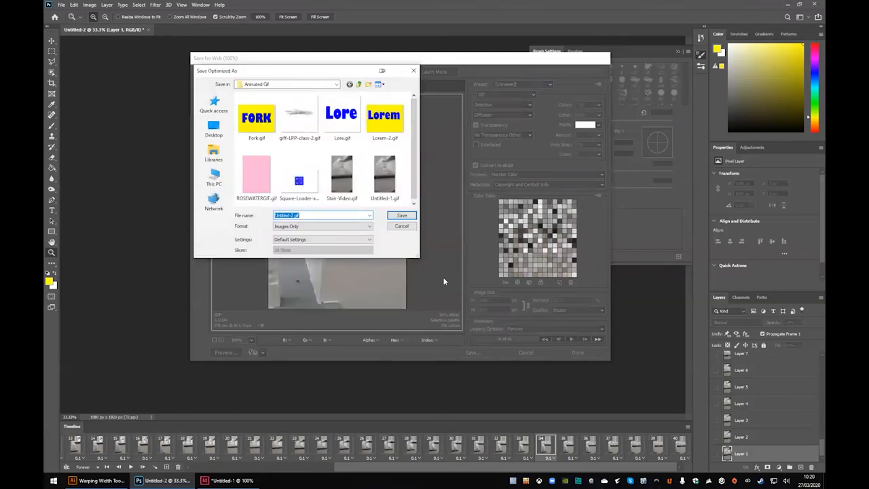
left_click(402, 216)
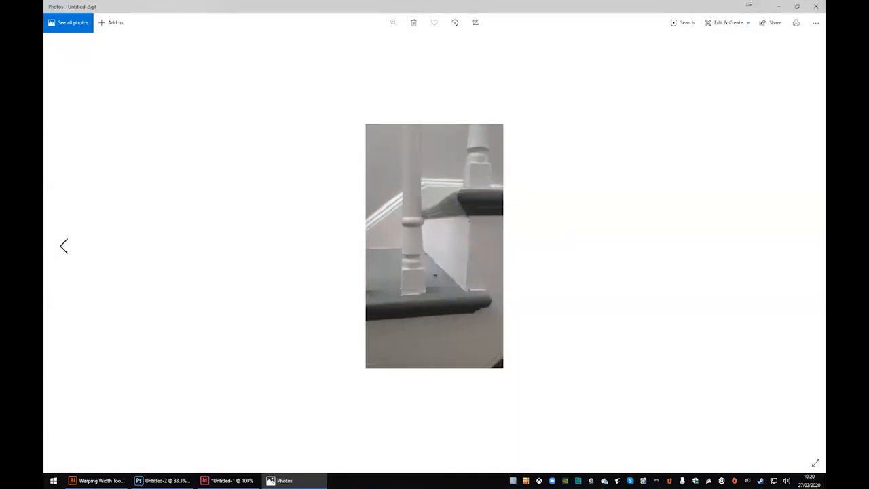
left_click(815, 6)
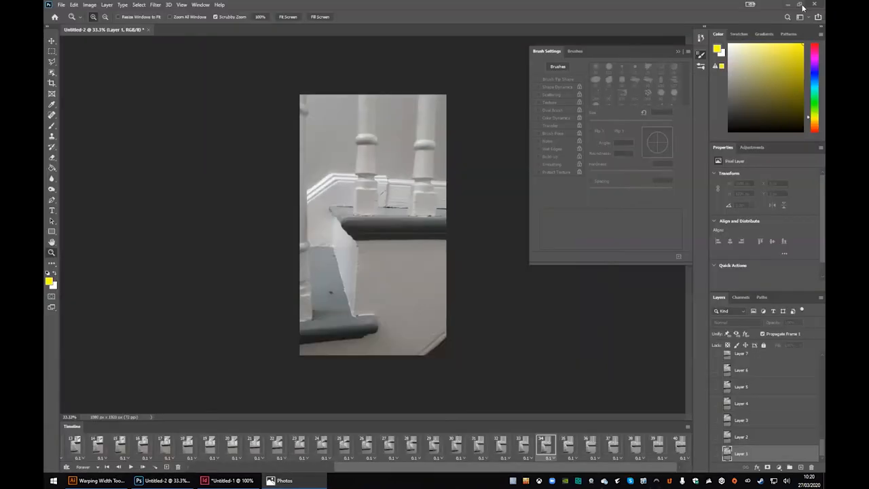